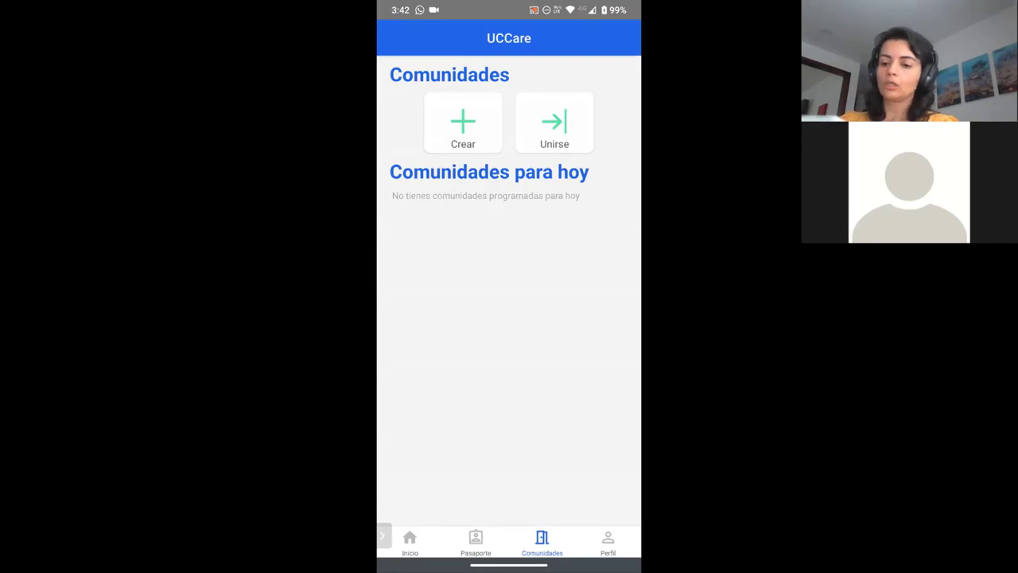
# Step: Join the Reu de estudio community from the phone's communities page
pyautogui.click(555, 123)
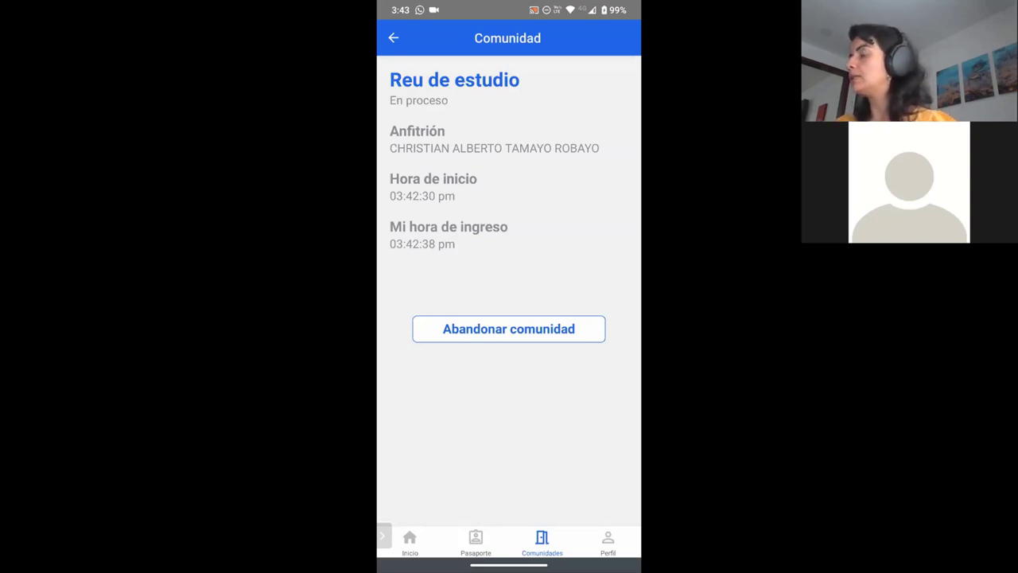
# Step: Leave the community screen, search the phone's apps for Zoom and open it
pyautogui.moveTo(509, 565); pyautogui.dragTo(509, 358)
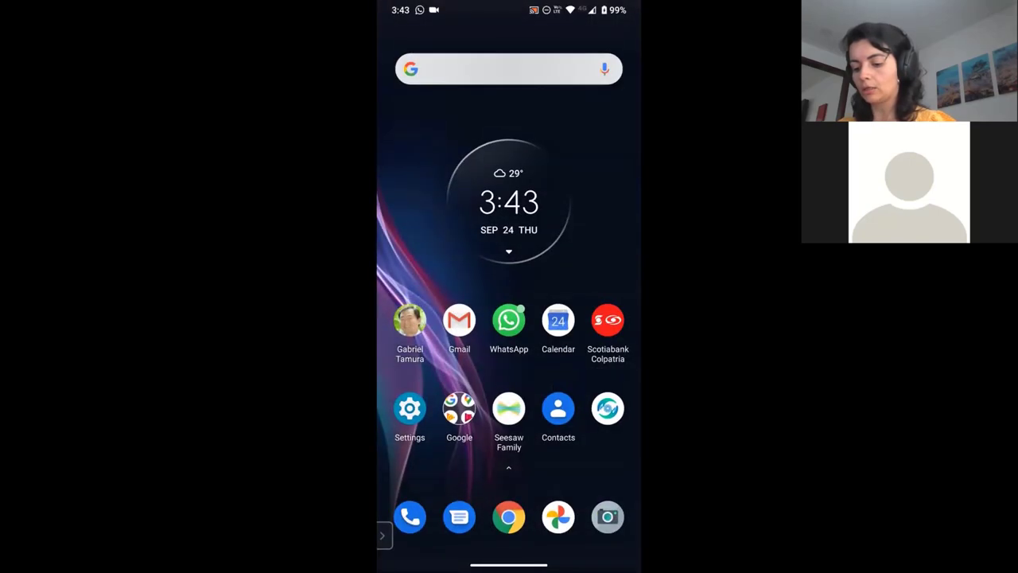
pyautogui.moveTo(509, 445); pyautogui.dragTo(509, 199)
pyautogui.click(509, 40)
pyautogui.write('z')
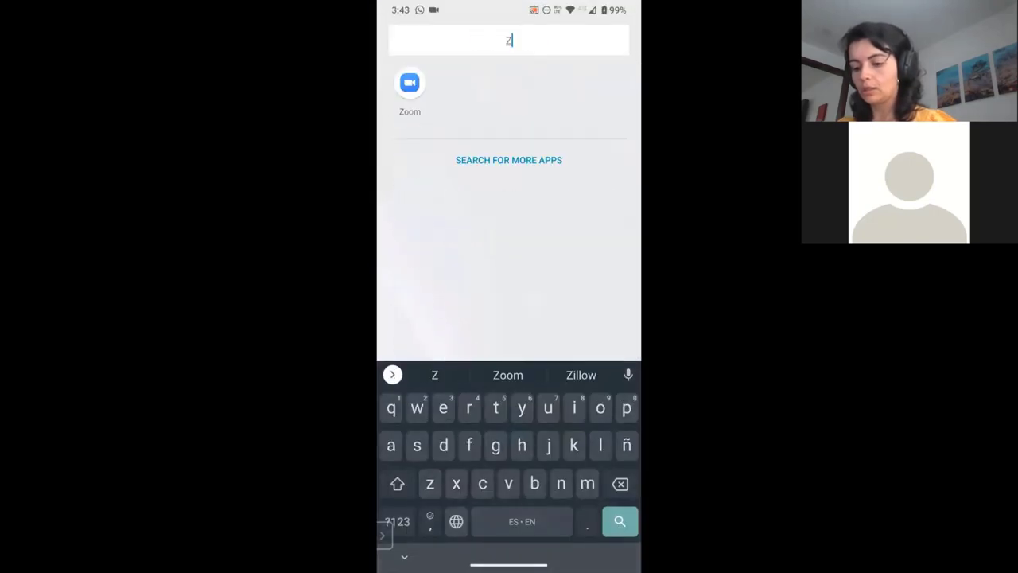
pyautogui.click(408, 82)
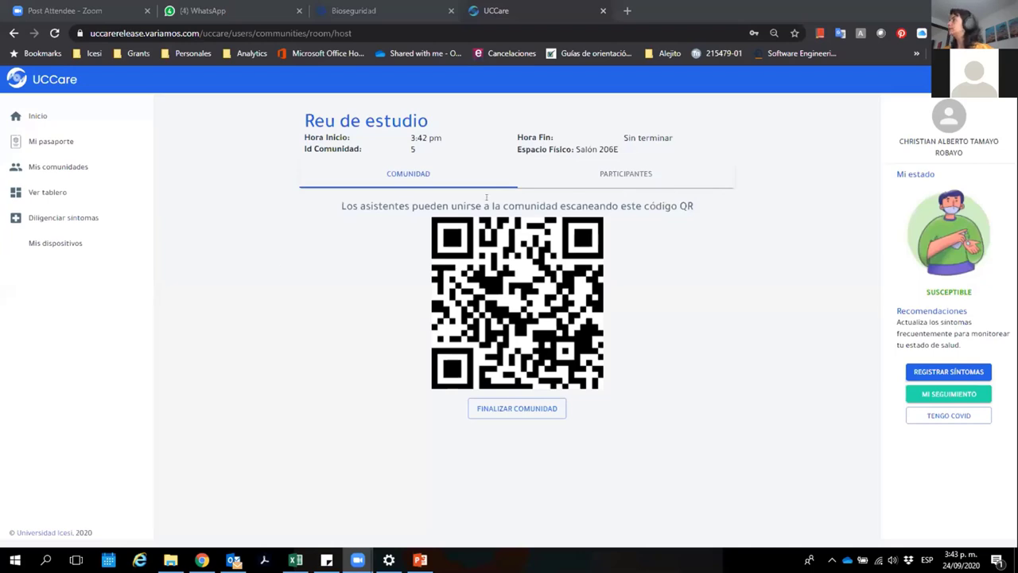
# Step: Start adding a new attendee to the community's participants and copy the ID number in cell A5 of the Excel workbook UsuariosParaPruebas.xlsx
pyautogui.click(634, 171)
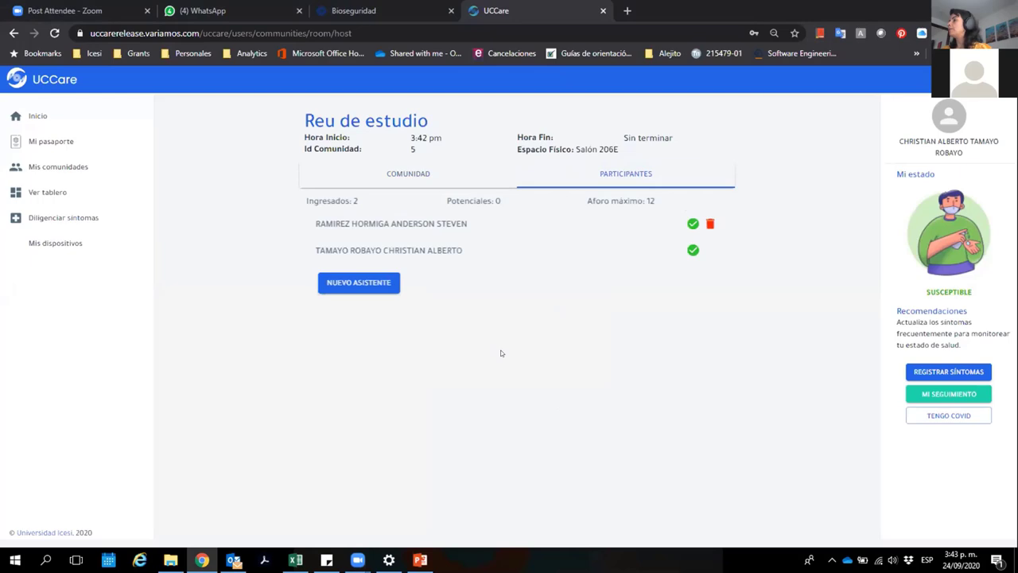
pyautogui.click(354, 283)
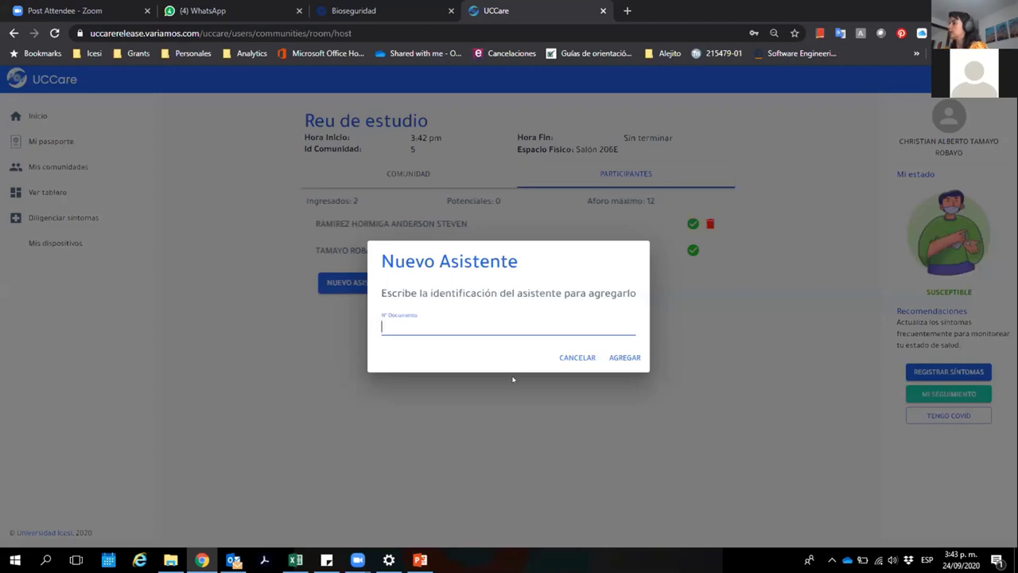
pyautogui.click(296, 560)
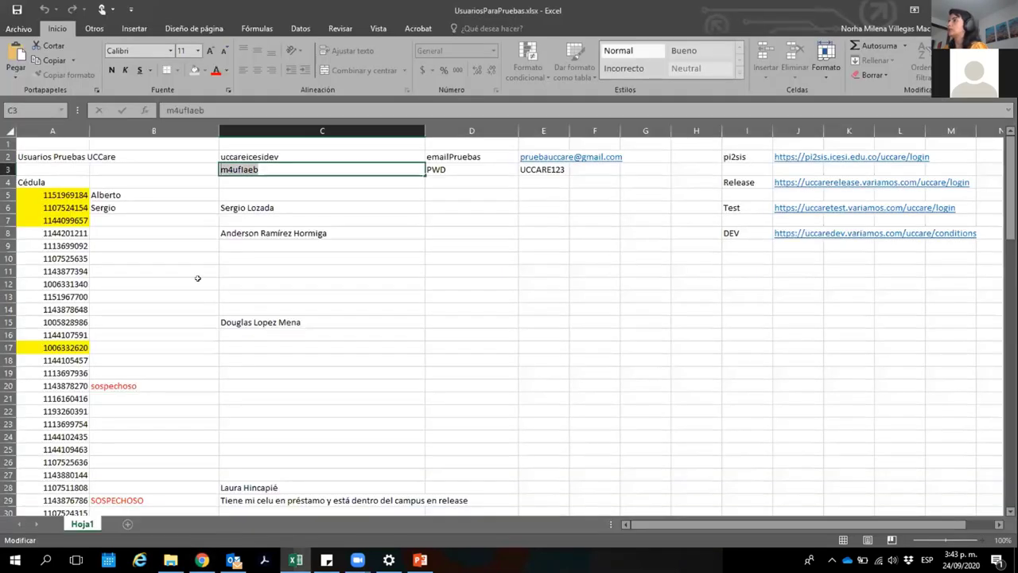
pyautogui.click(179, 207)
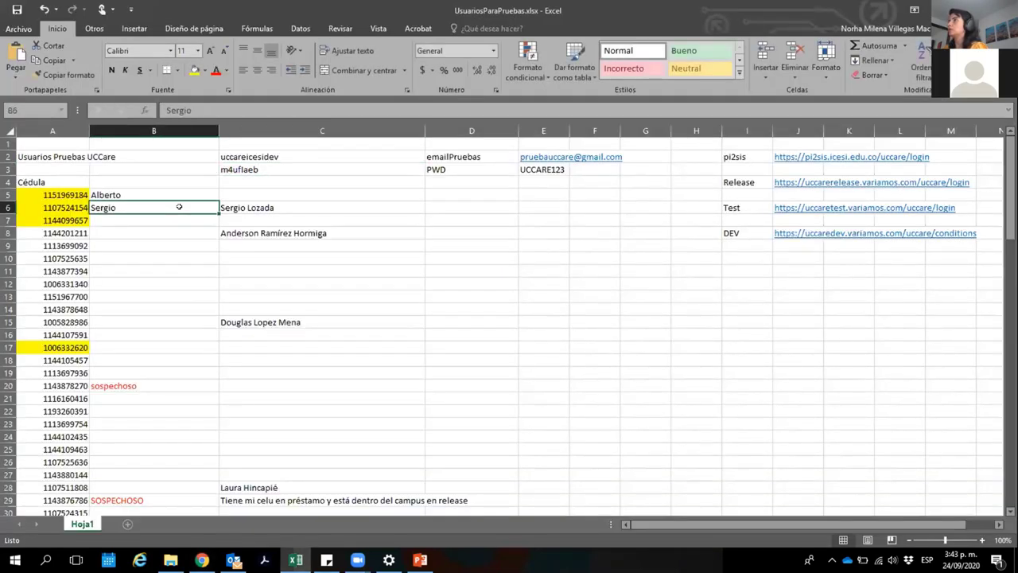
pyautogui.click(35, 62)
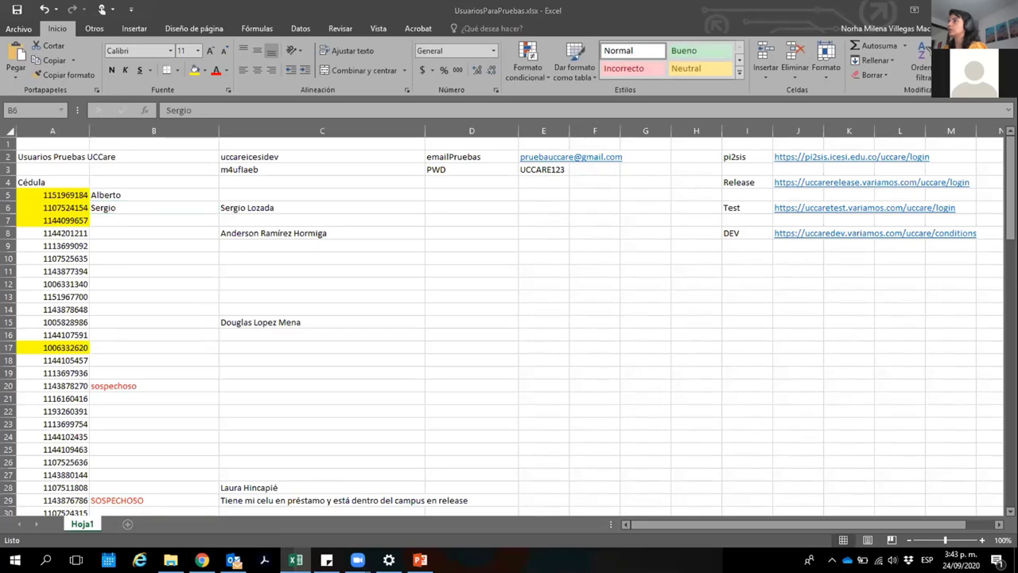
pyautogui.doubleClick(40, 190)
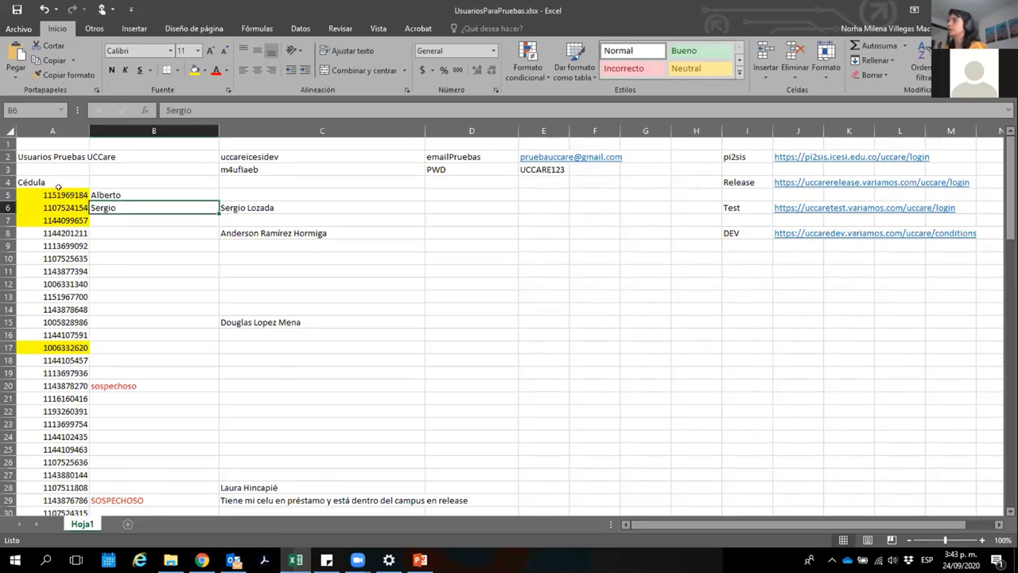
pyautogui.moveTo(39, 189); pyautogui.dragTo(127, 197)
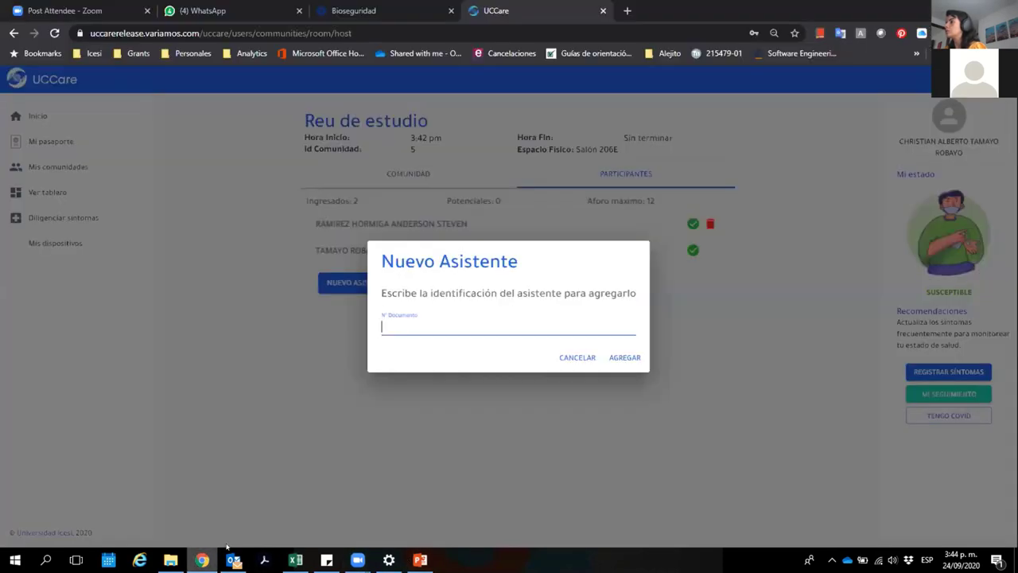
# Step: Try to add the attendee in UCCare using the copied ID number, and cancel the new attendee form
pyautogui.click(202, 560)
pyautogui.click(445, 319)
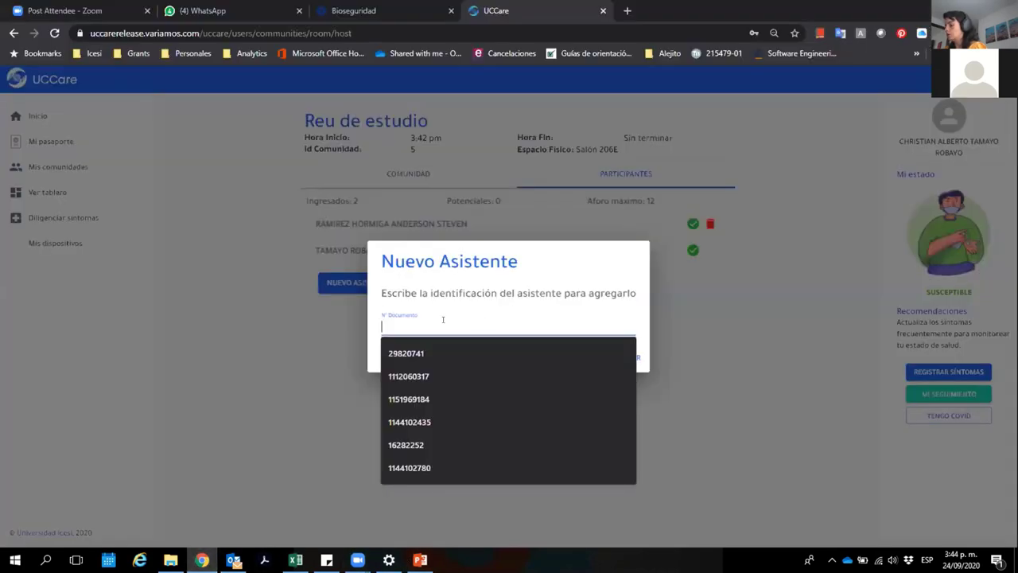
pyautogui.hotkey('ctrl', 'v')
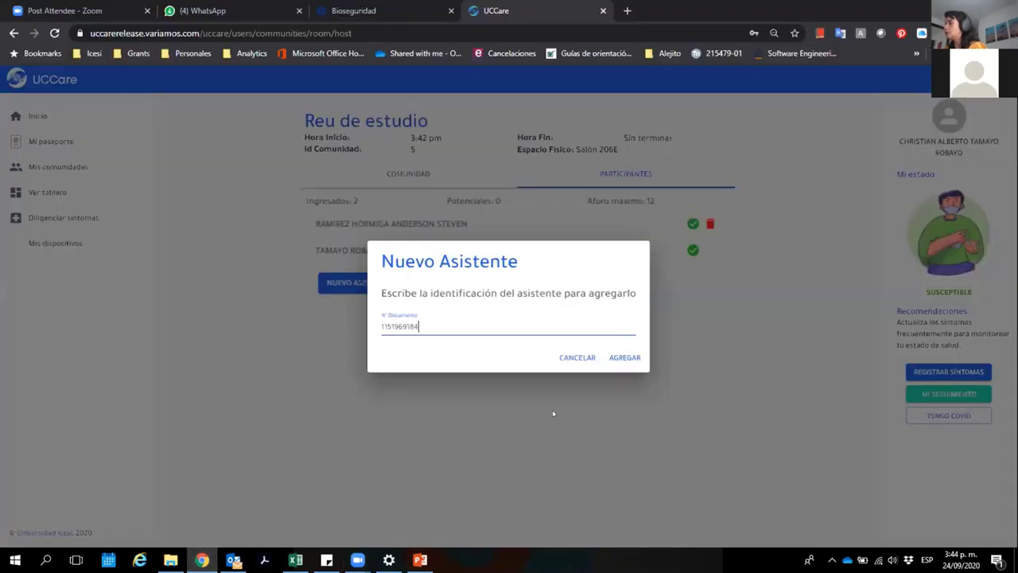
pyautogui.click(616, 360)
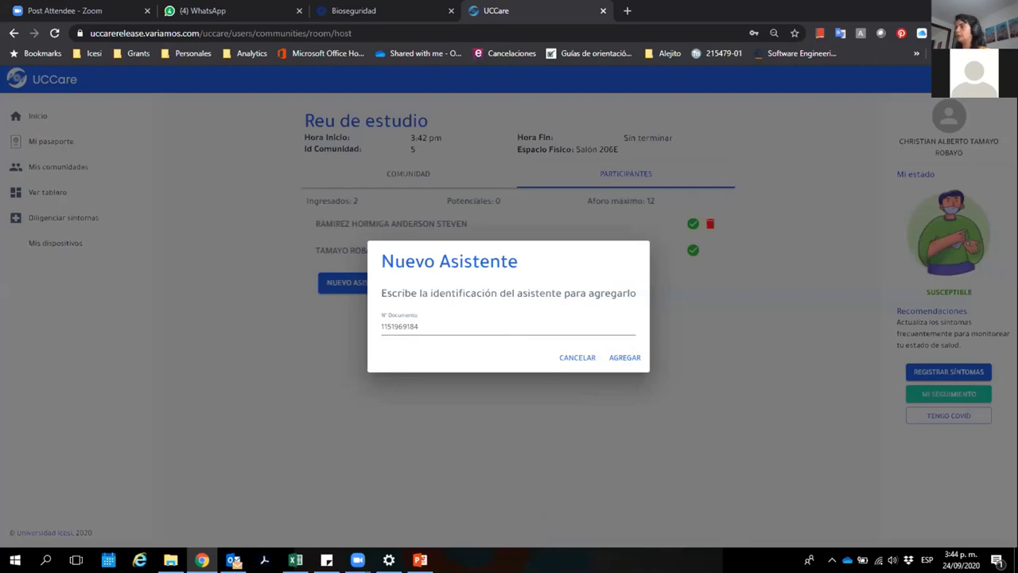
pyautogui.click(619, 361)
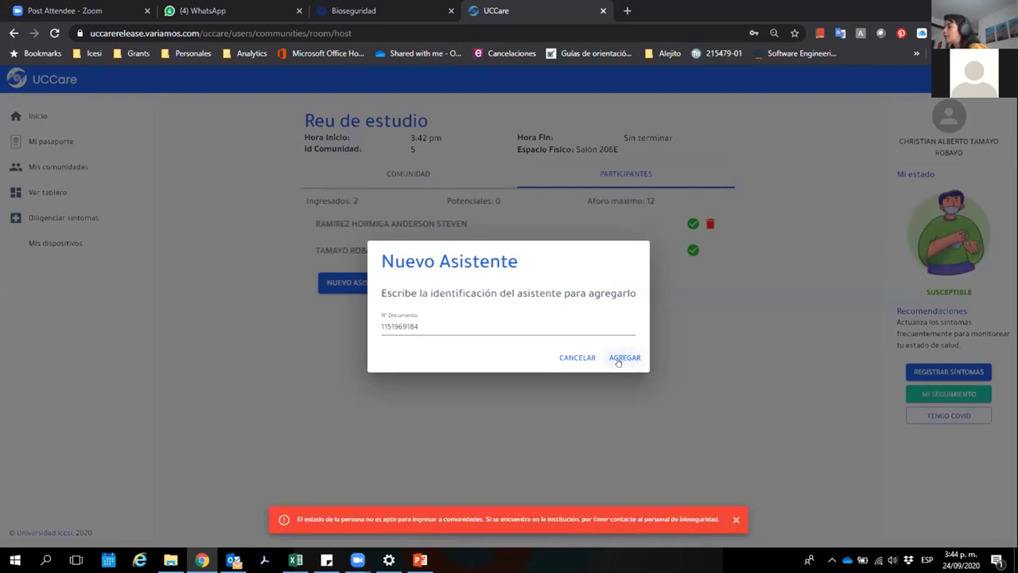
pyautogui.moveTo(422, 324); pyautogui.dragTo(347, 322)
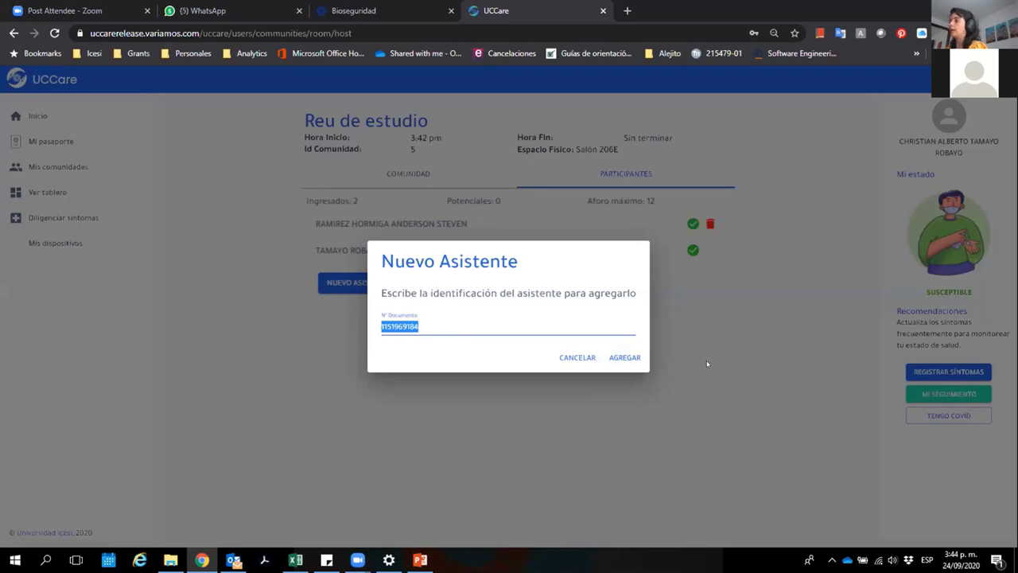
pyautogui.click(578, 357)
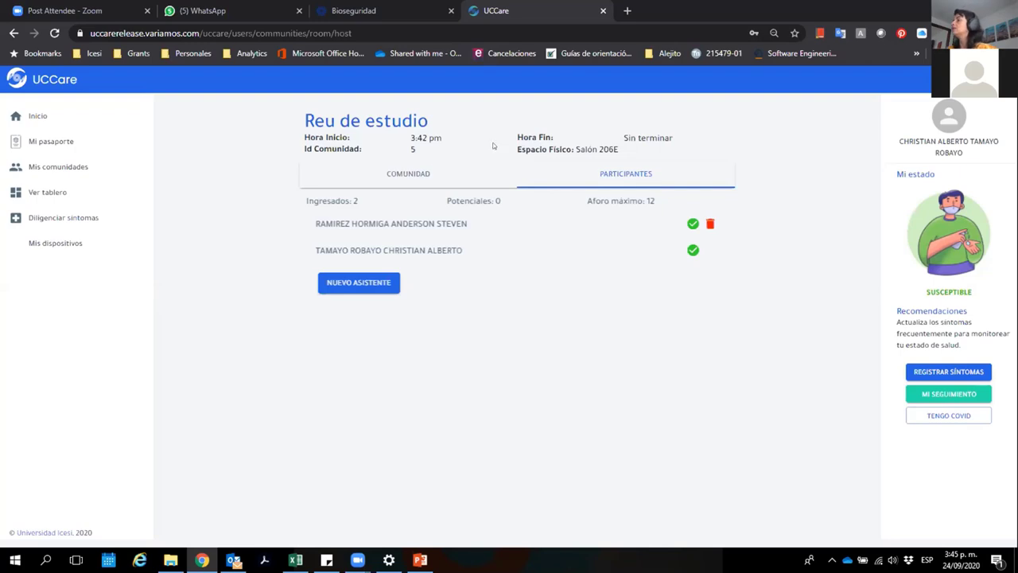
# Step: Alternate between the community's QR code and its participants to reload the attendee list
pyautogui.click(394, 171)
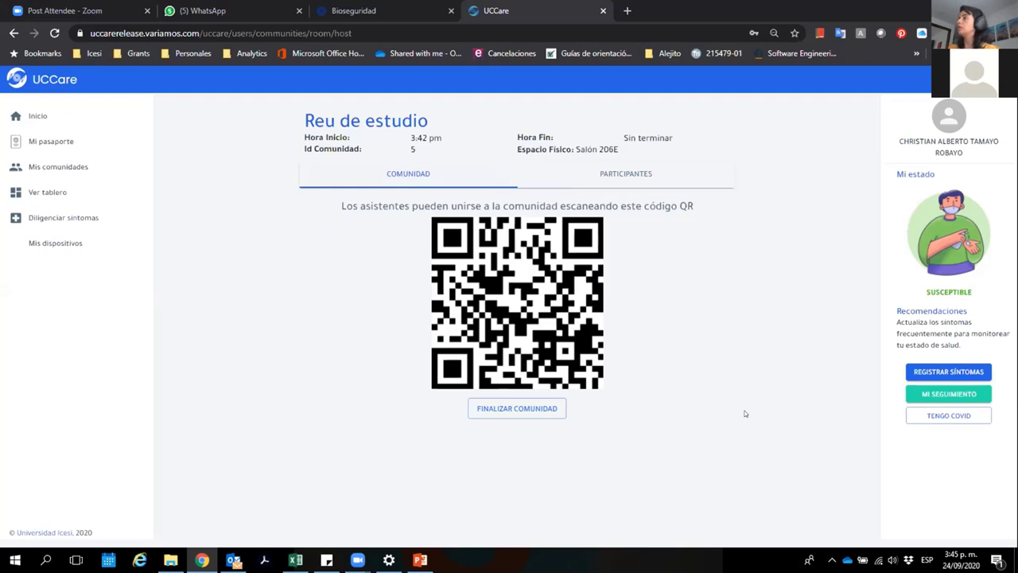
pyautogui.click(627, 173)
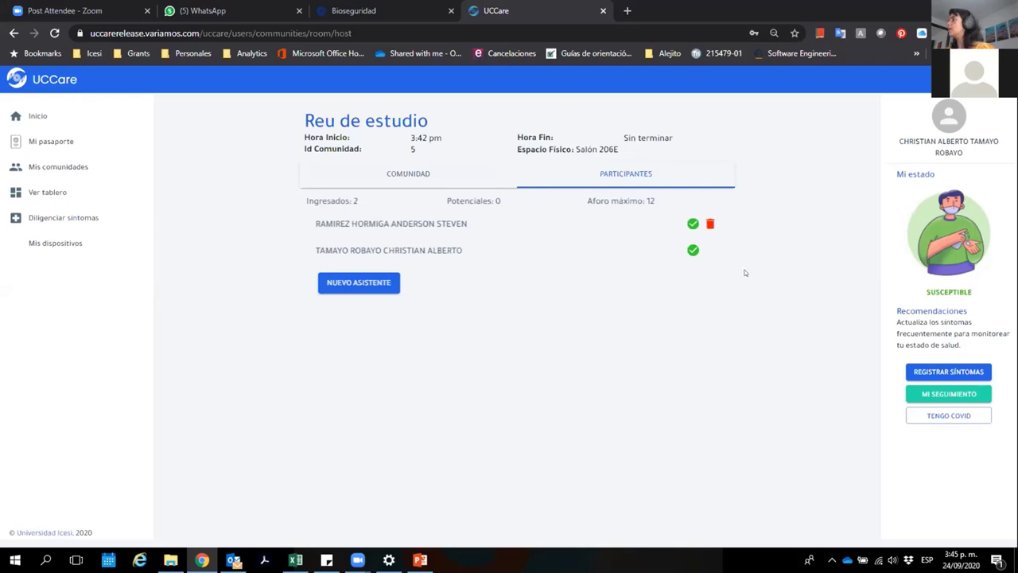
pyautogui.click(402, 177)
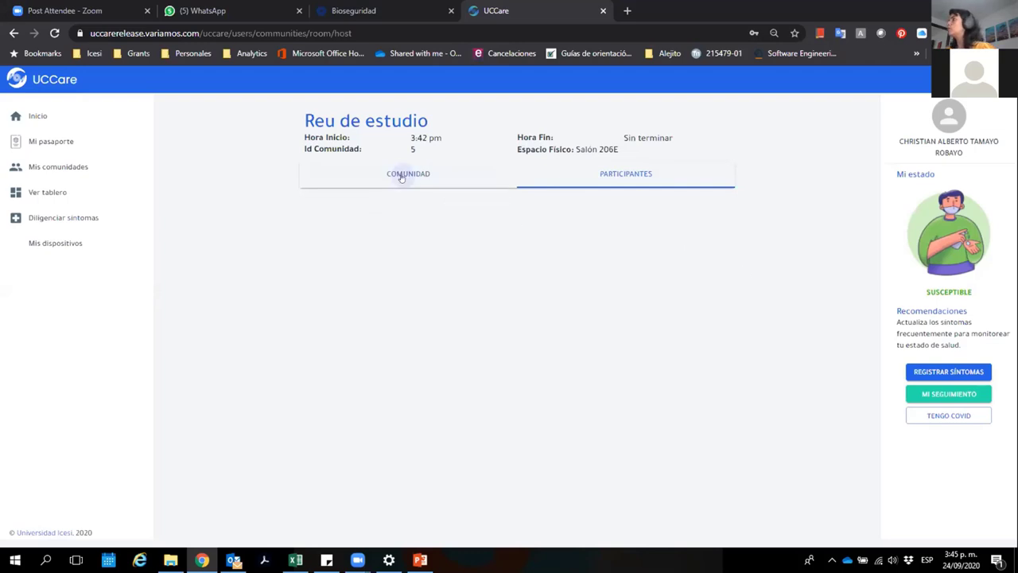
pyautogui.click(614, 177)
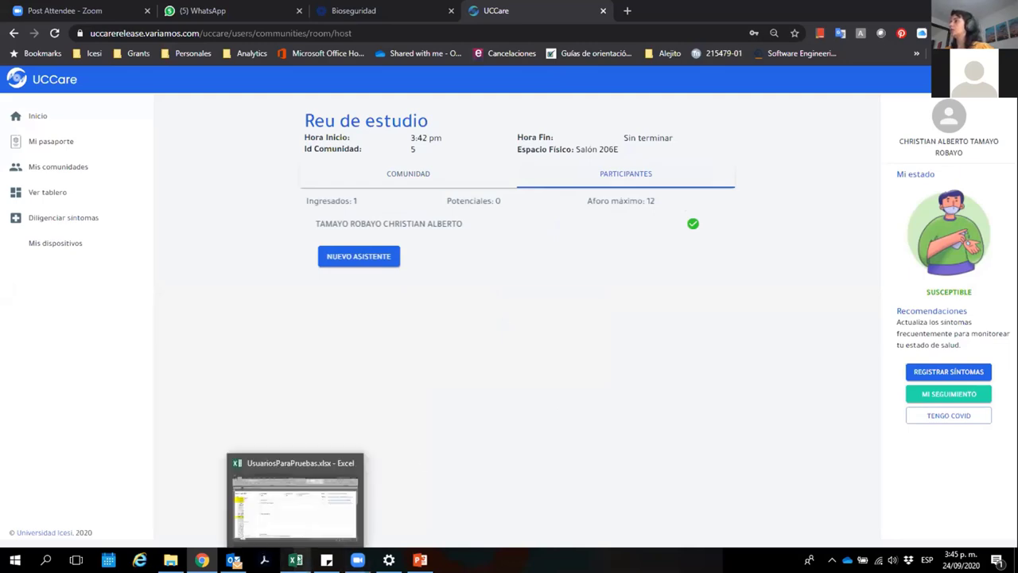
# Step: Switch to the UsuariosParaPruebas.xlsx workbook in Excel and copy the ID number in cell A10
pyautogui.click(295, 560)
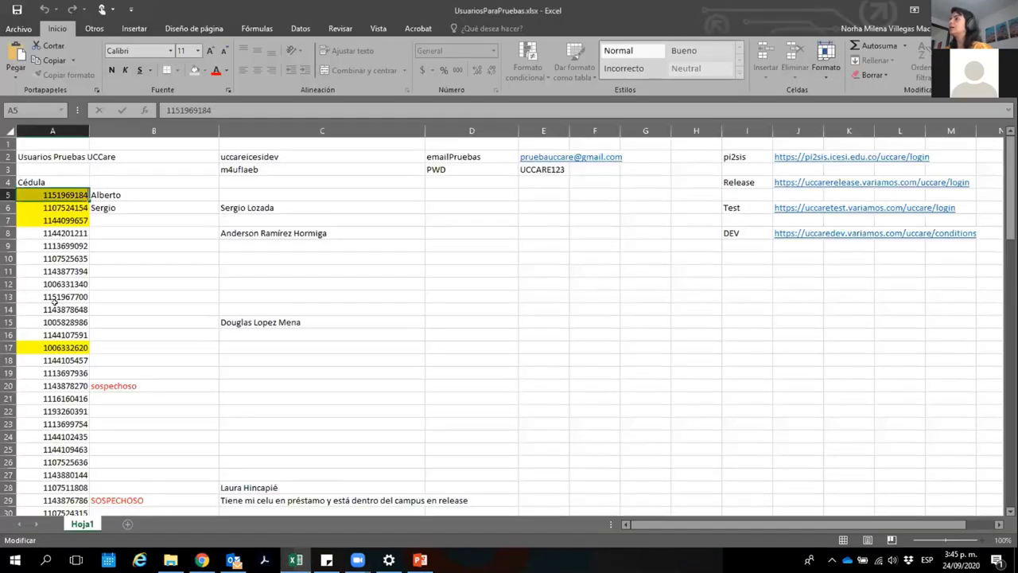
pyautogui.doubleClick(46, 259)
pyautogui.doubleClick(64, 259)
pyautogui.hotkey('ctrl', 'c')
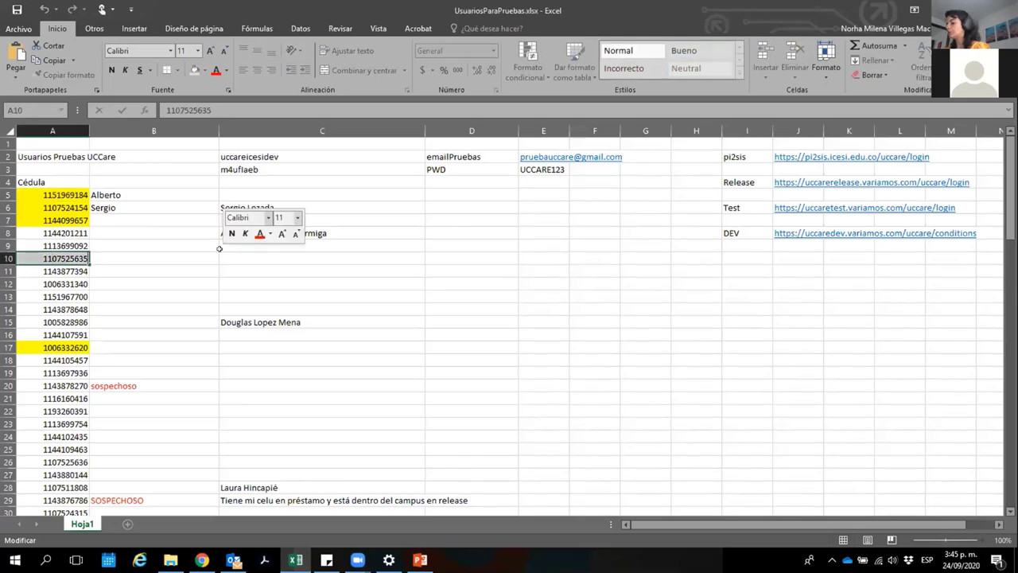
# Step: Back in UCCare, add a new attendee to the community using the copied ID number
pyautogui.hotkey('alt', 'Tab')
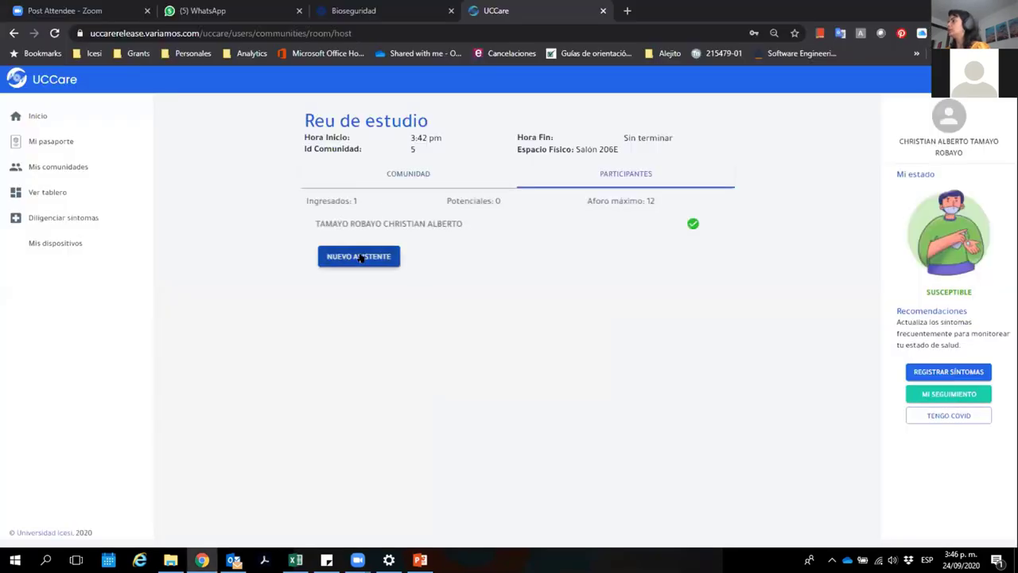
pyautogui.click(361, 257)
pyautogui.hotkey('ctrl', 'v')
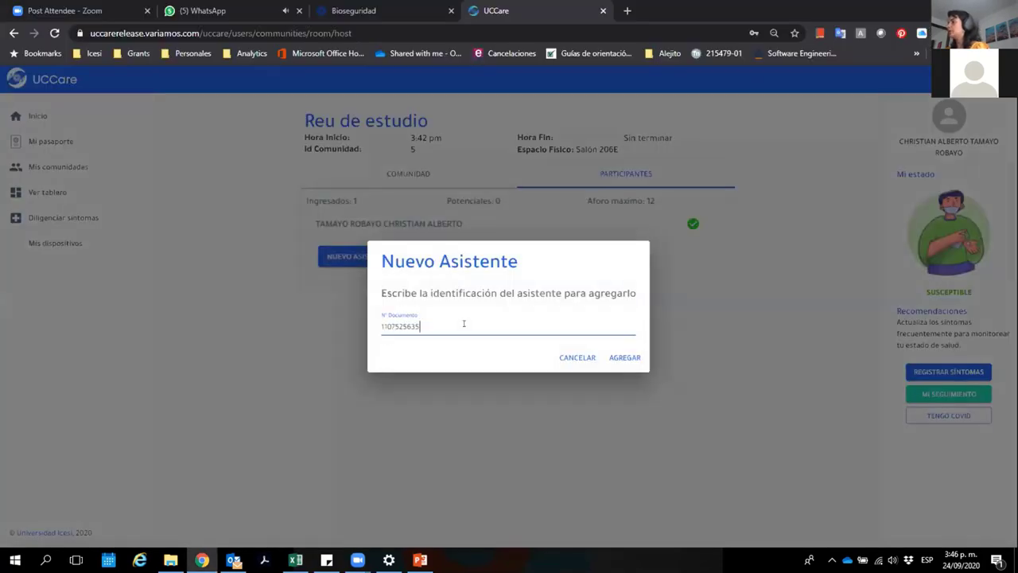
pyautogui.click(625, 358)
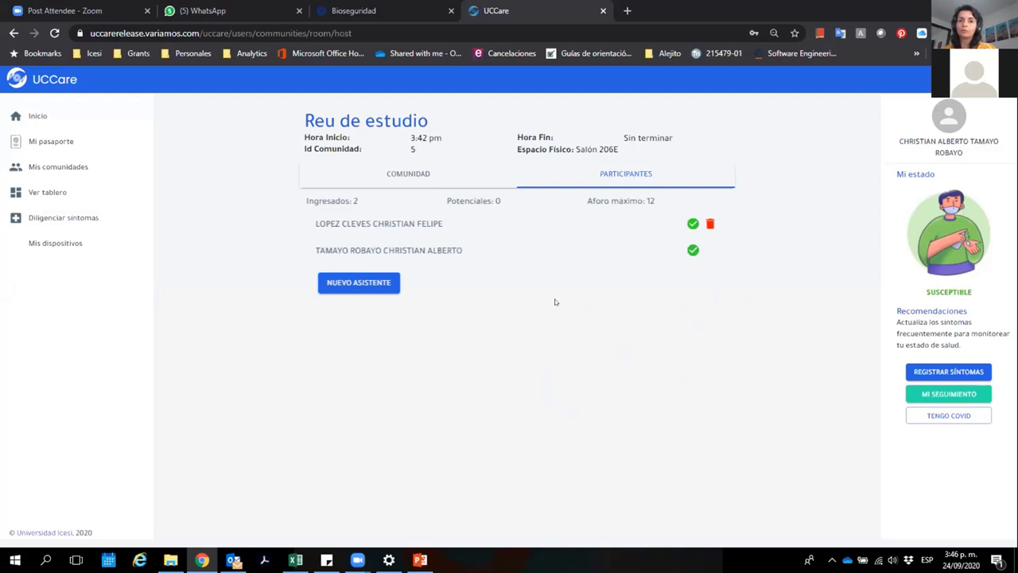
# Step: Remove the newly added attendee from the community's participants
pyautogui.click(689, 225)
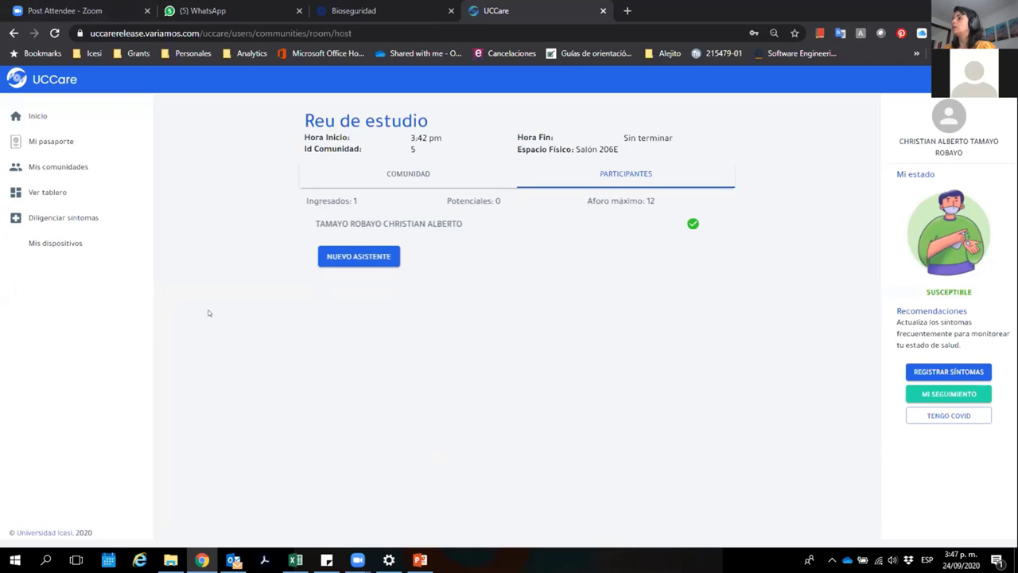
# Step: Open the Mis dispositivos page and return to the Reu de estudio community
pyautogui.click(41, 241)
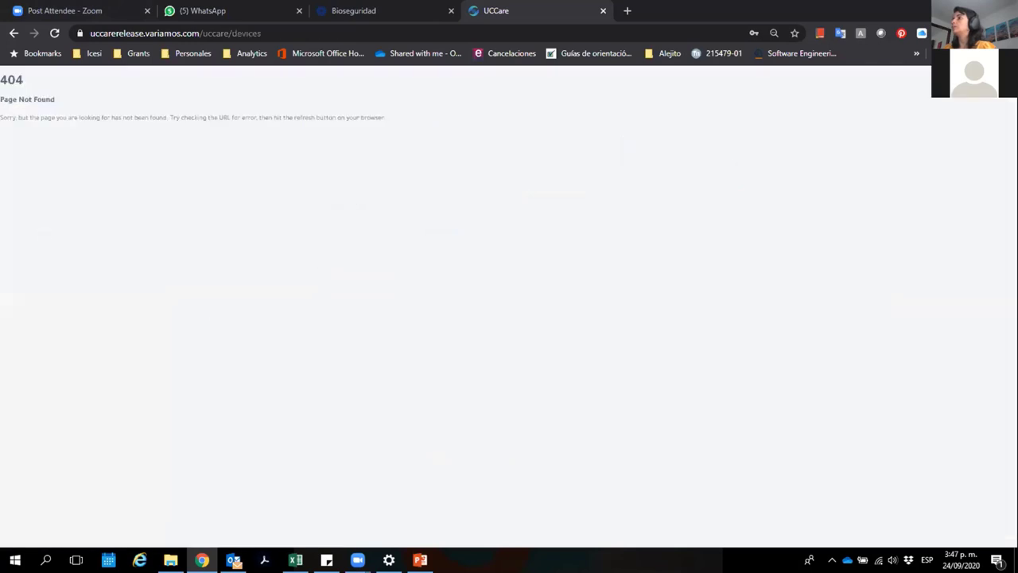
pyautogui.click(14, 33)
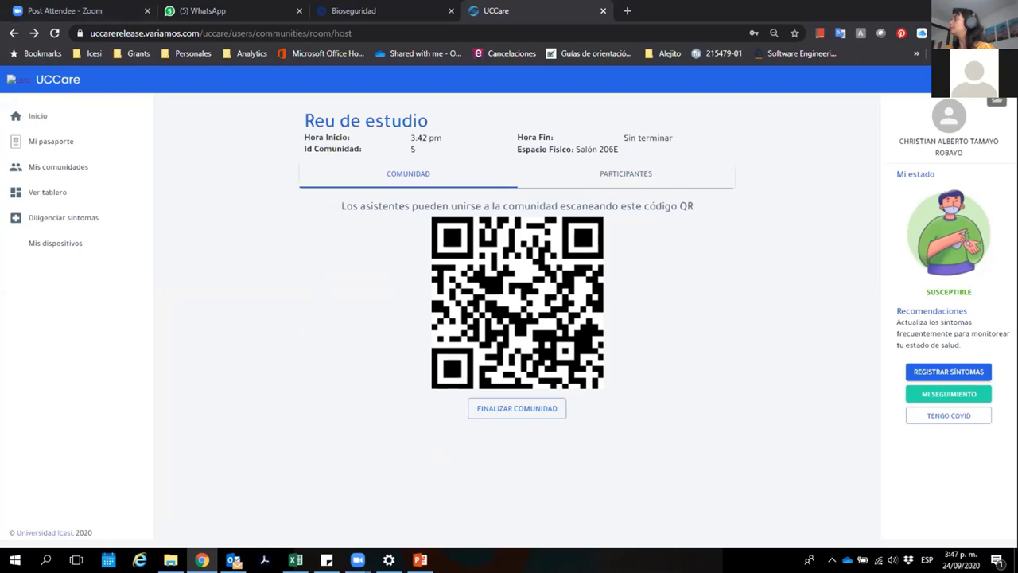
# Step: Log out of UCCare and try to sign in with the ID number copied from cell A5 of the Excel workbook as username
pyautogui.click(995, 89)
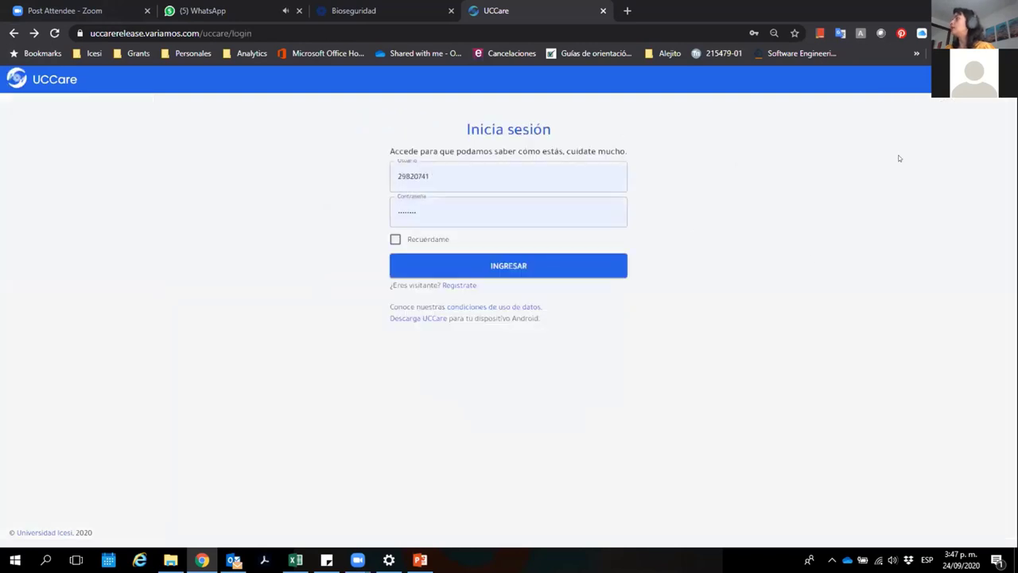
pyautogui.click(455, 169)
pyautogui.hotkey('ctrl', 'a')
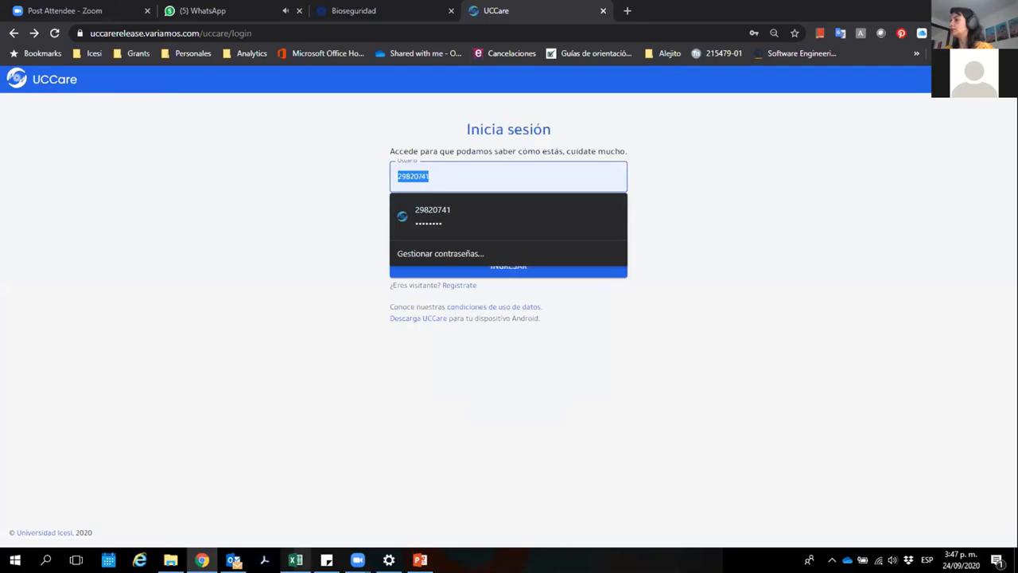
pyautogui.click(295, 560)
pyautogui.click(70, 194)
pyautogui.doubleClick(69, 194)
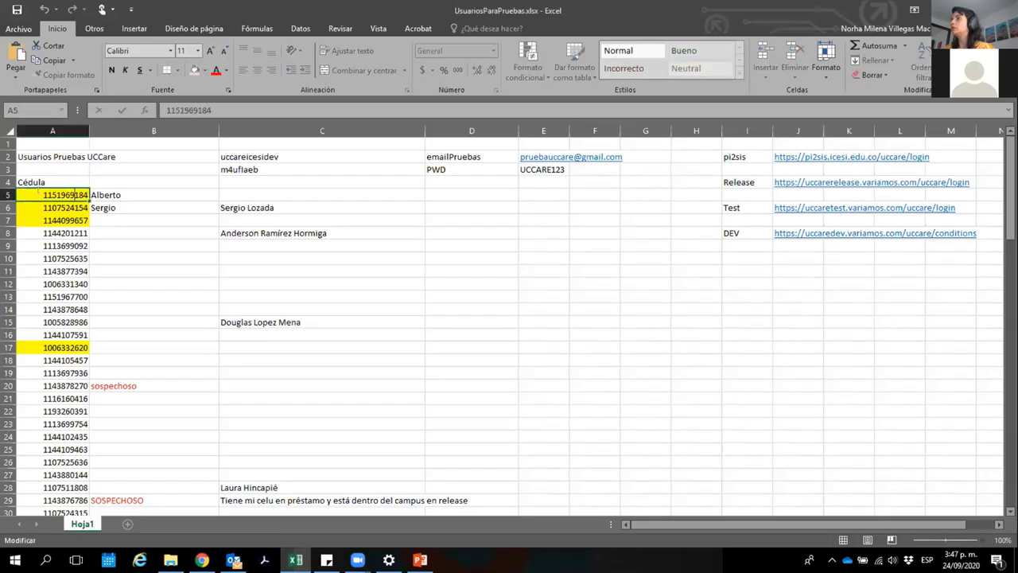
pyautogui.hotkey('ctrl', 'c')
pyautogui.hotkey('alt', 'Tab')
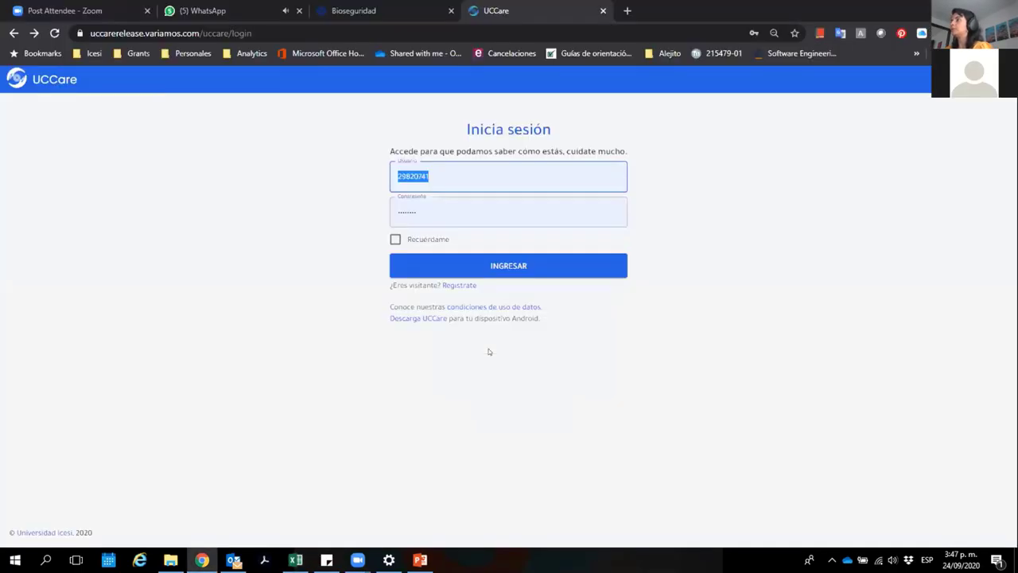
pyautogui.hotkey('ctrl', 'v')
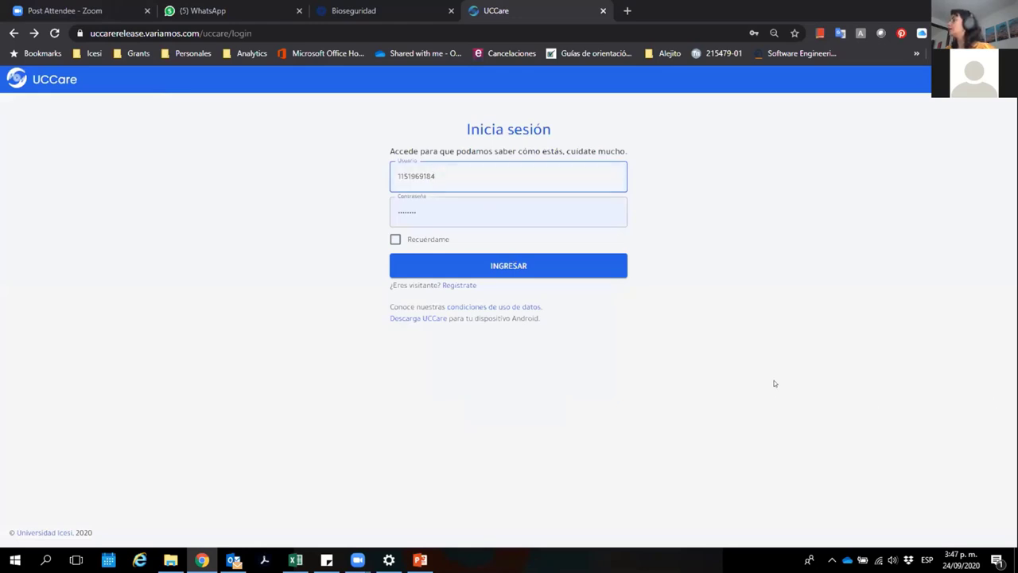
pyautogui.click(511, 268)
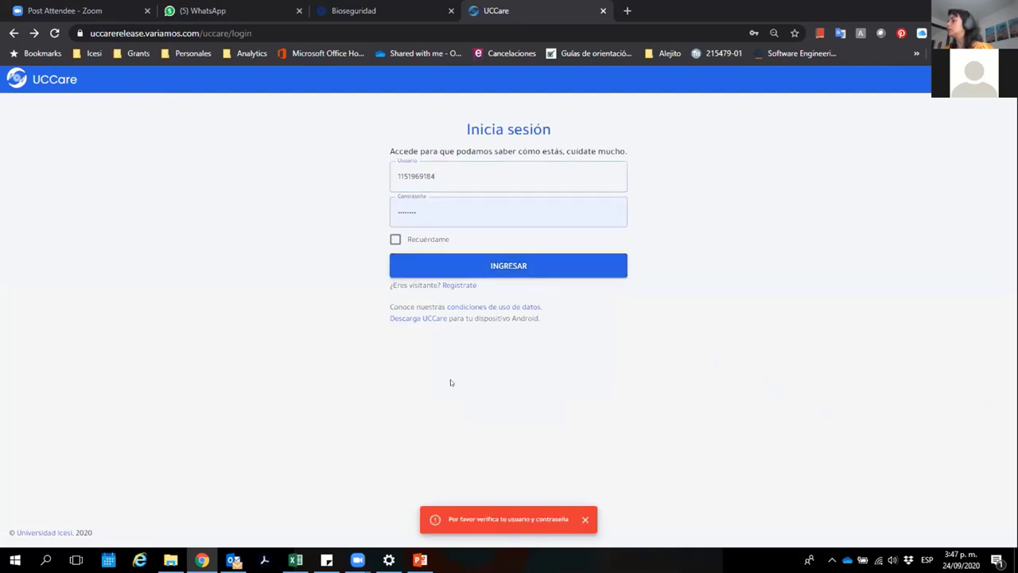
# Step: Copy the account password from cell C3 of the Excel workbook, paste it into the UCCare password field, and sign in
pyautogui.hotkey('alt', 'Tab')
pyautogui.hotkey('alt', 'Tab')
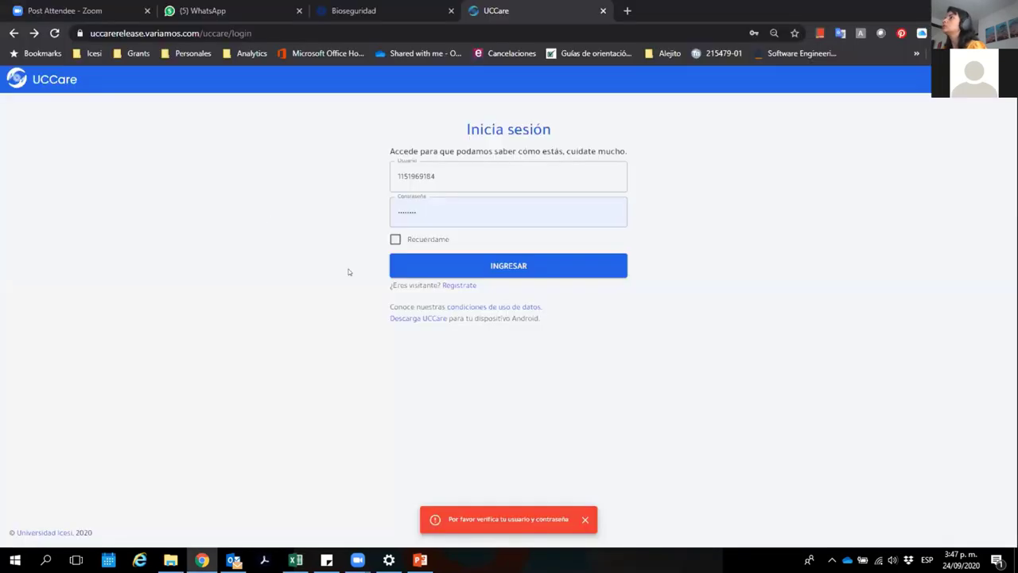
pyautogui.hotkey('alt', 'Tab')
pyautogui.click(310, 168)
pyautogui.hotkey('ctrl', 'c')
pyautogui.hotkey('alt', 'Tab')
pyautogui.hotkey('ctrl', 'a')
pyautogui.hotkey('ctrl', 'v')
pyautogui.click(514, 271)
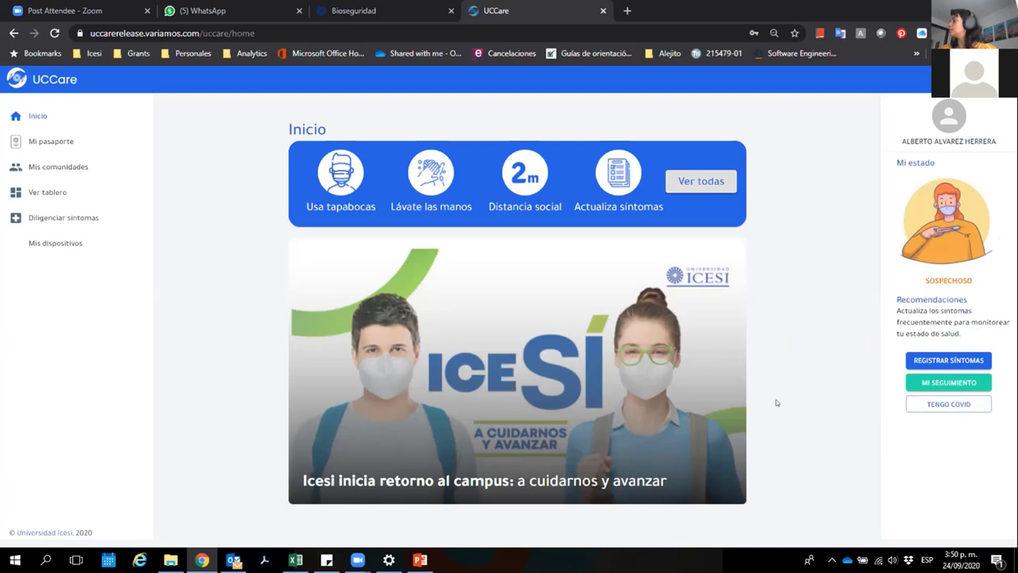
# Step: Start a Covid-19 infection report and verify identity with the ID number from cell A5 of the Excel workbook and the account password
pyautogui.click(951, 405)
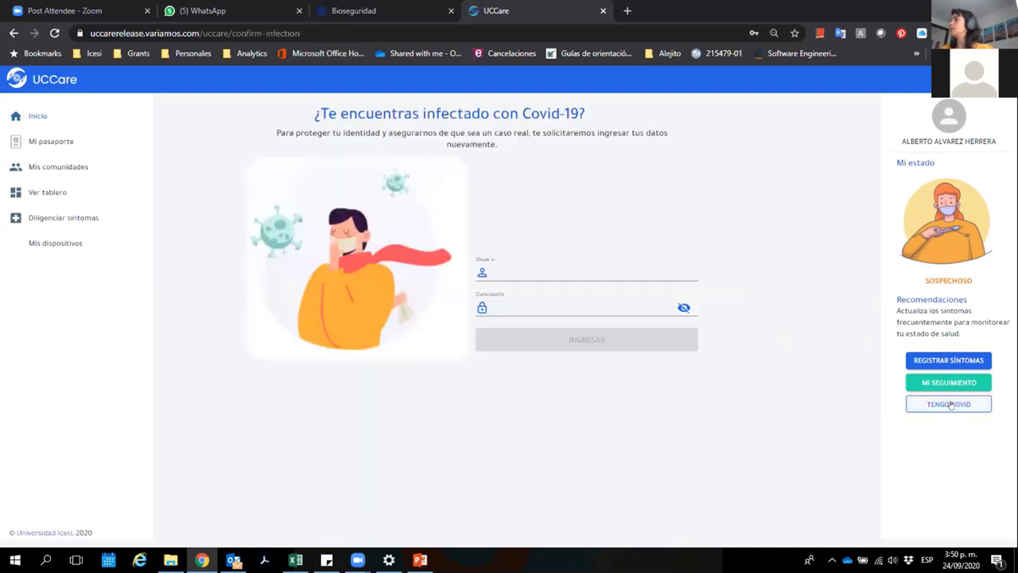
pyautogui.click(517, 302)
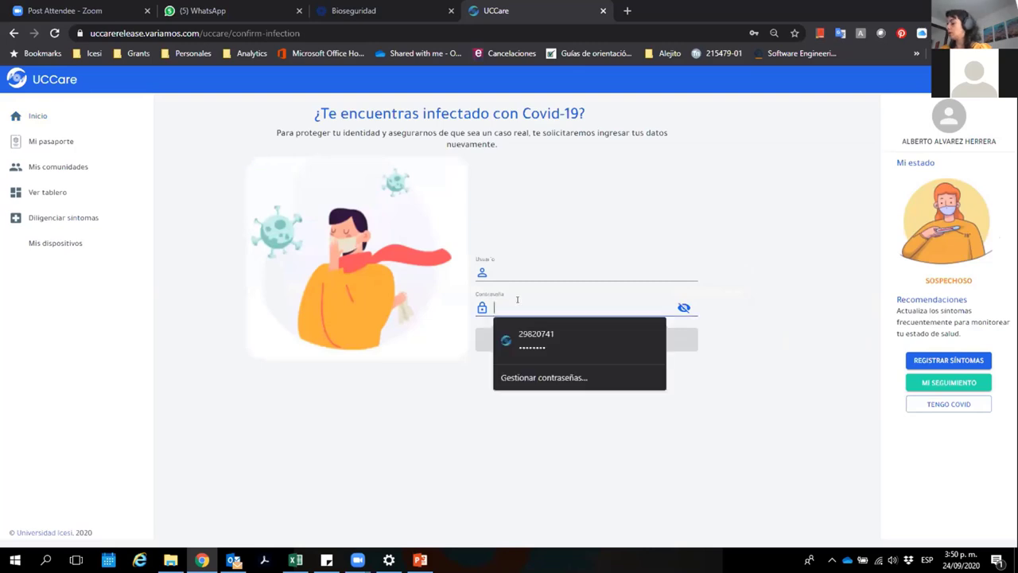
pyautogui.click(296, 560)
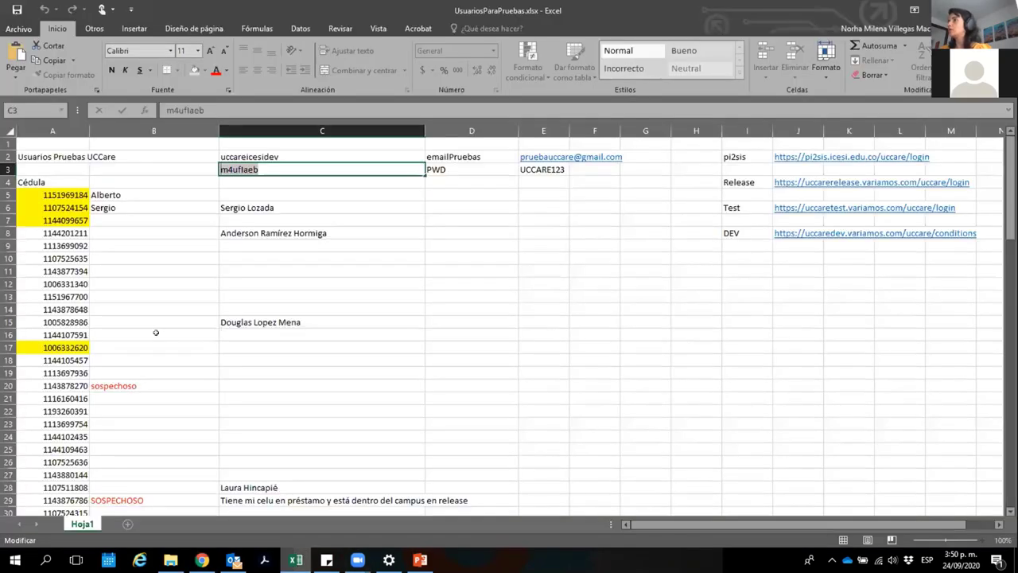
pyautogui.click(74, 194)
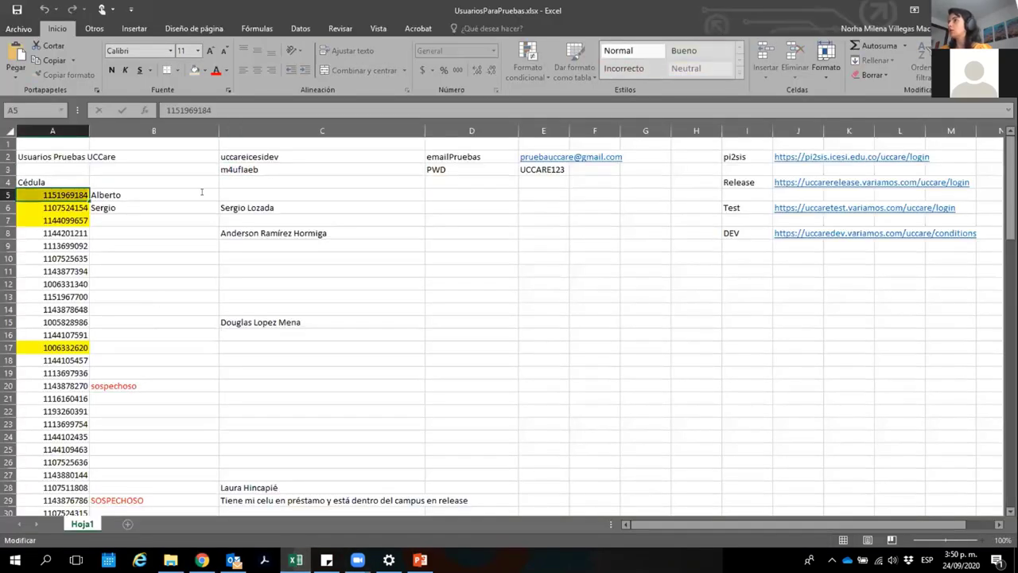
pyautogui.click(202, 560)
pyautogui.click(557, 272)
pyautogui.hotkey('ctrl', 'v')
pyautogui.click(598, 342)
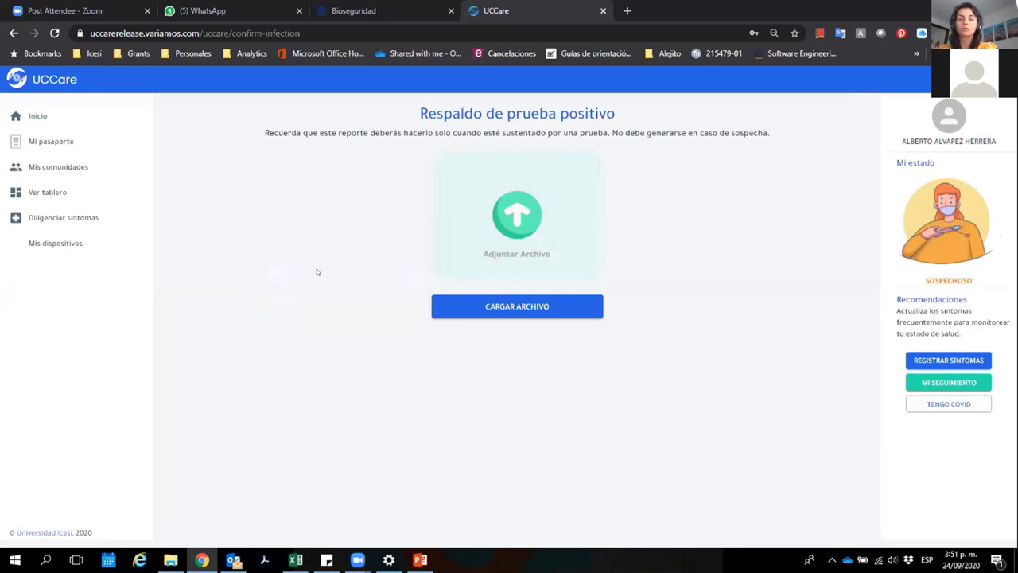
# Step: Attach the file 40AñosIcesi.jpg as positive test evidence and try to finalize the report
pyautogui.click(537, 311)
pyautogui.doubleClick(888, 118)
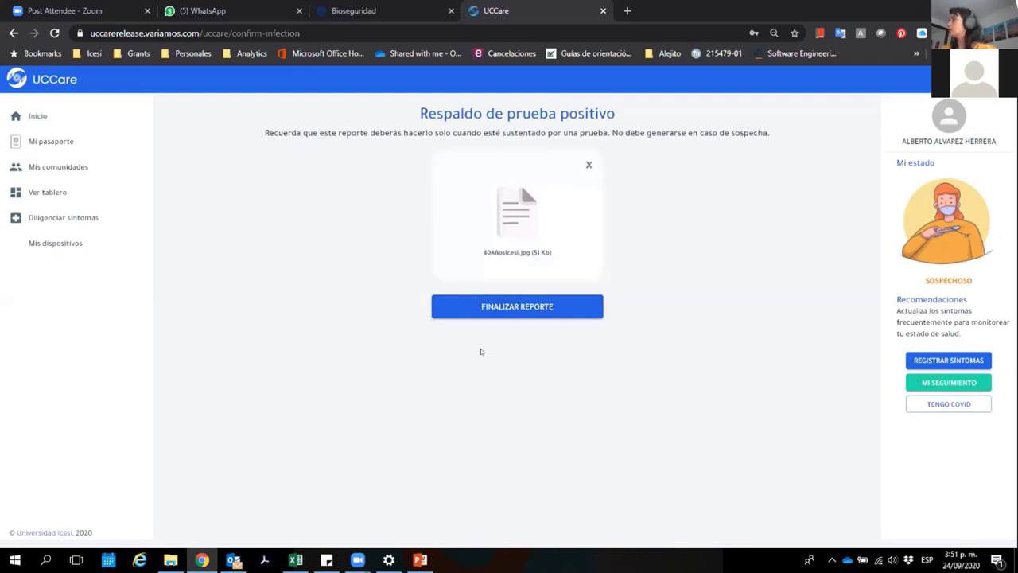
pyautogui.click(517, 308)
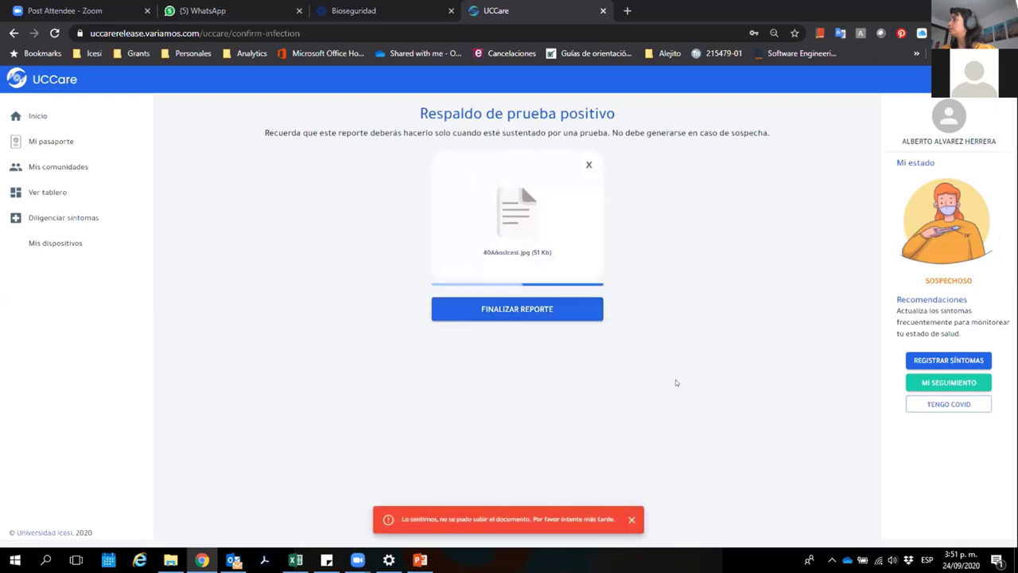